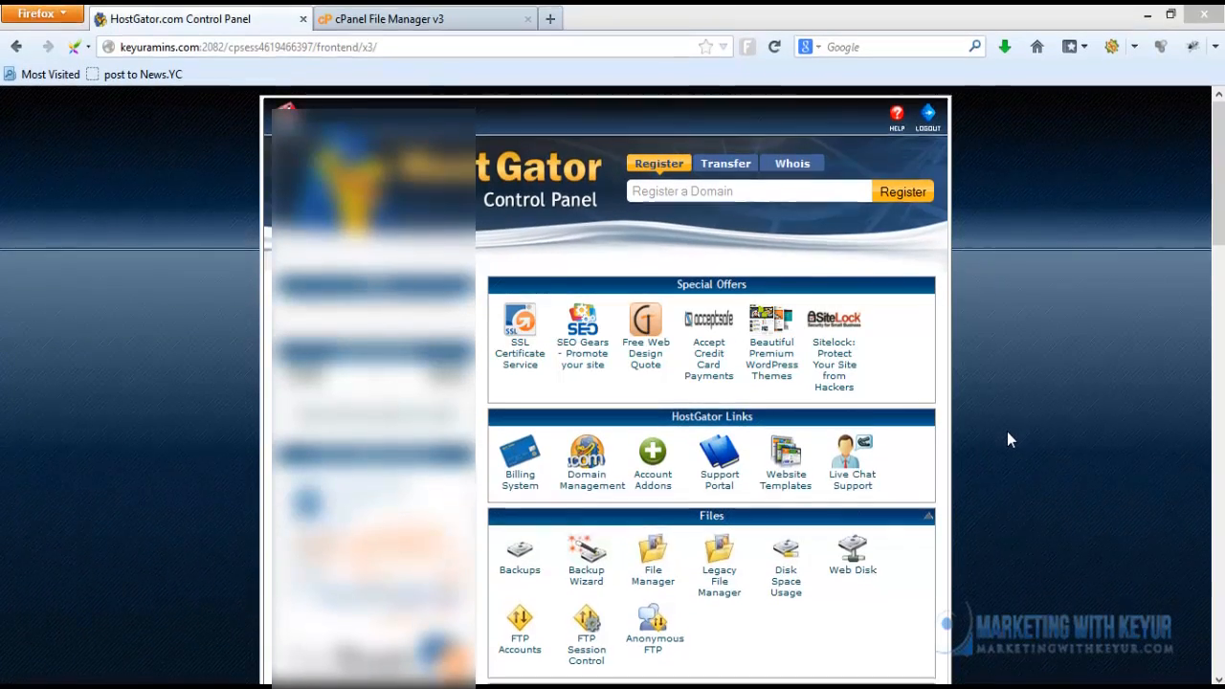
Scroll down to the Databases section and open MySQL Databases
scroll(1004, 433, "down", 3)
scroll(999, 434, "down", 2)
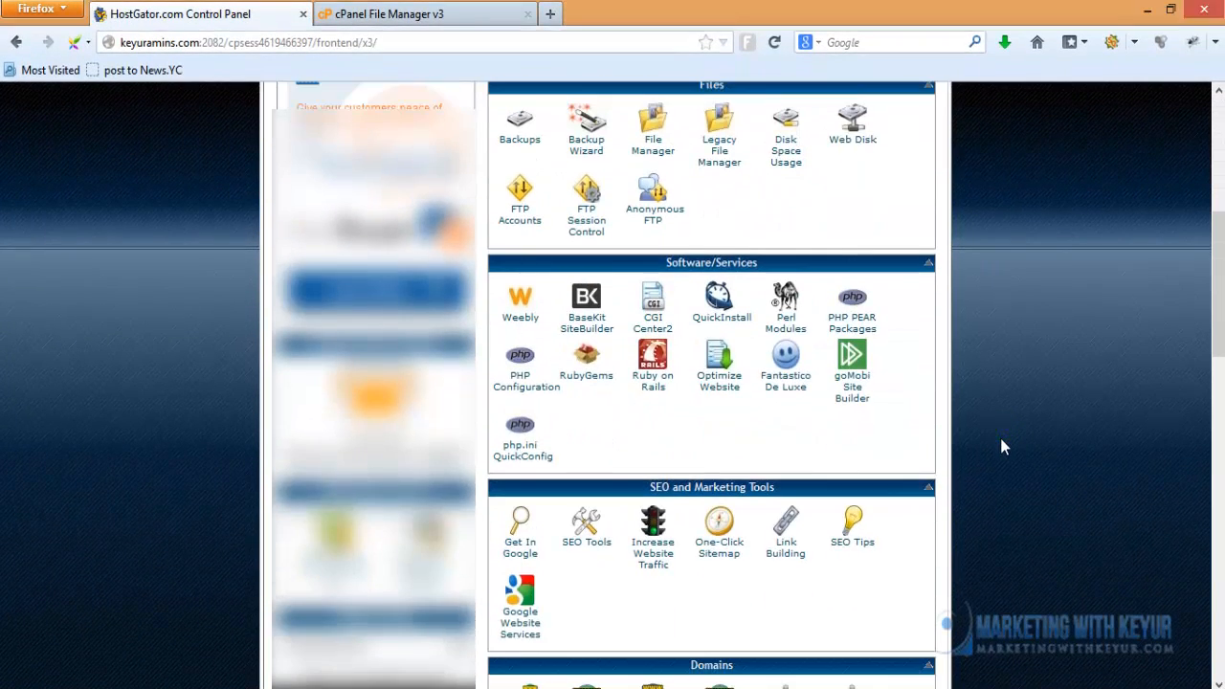
scroll(999, 434, "down", 8)
scroll(821, 395, "down", 7)
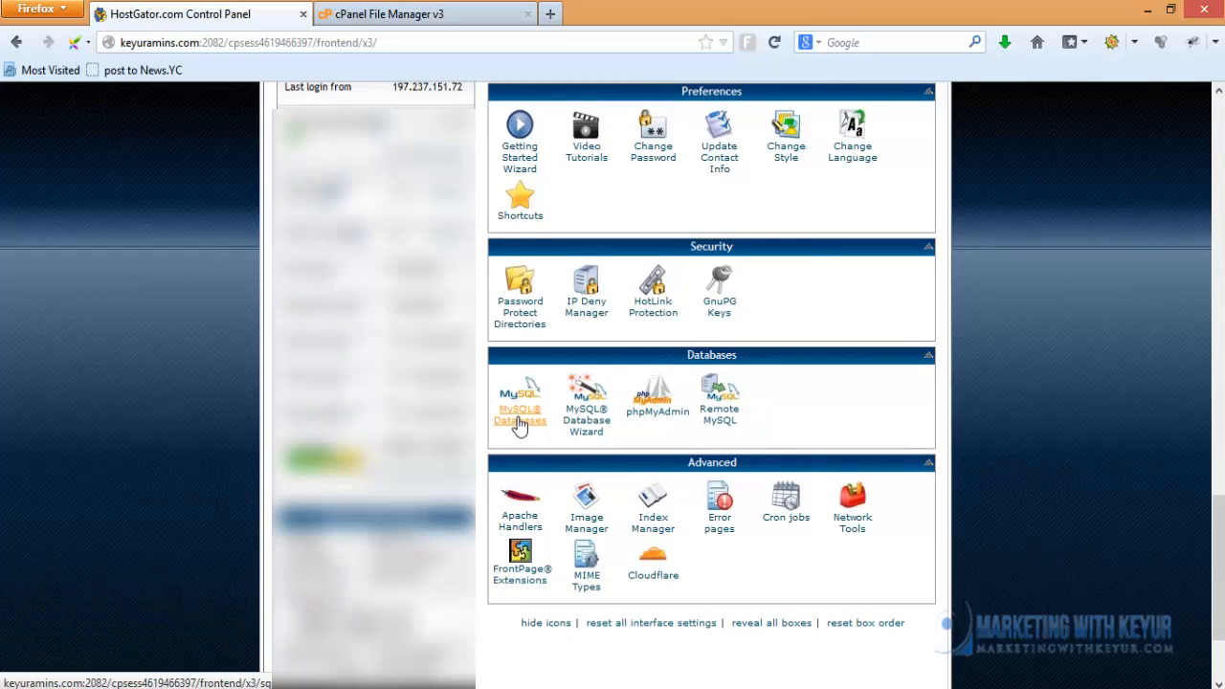
left_click(522, 422)
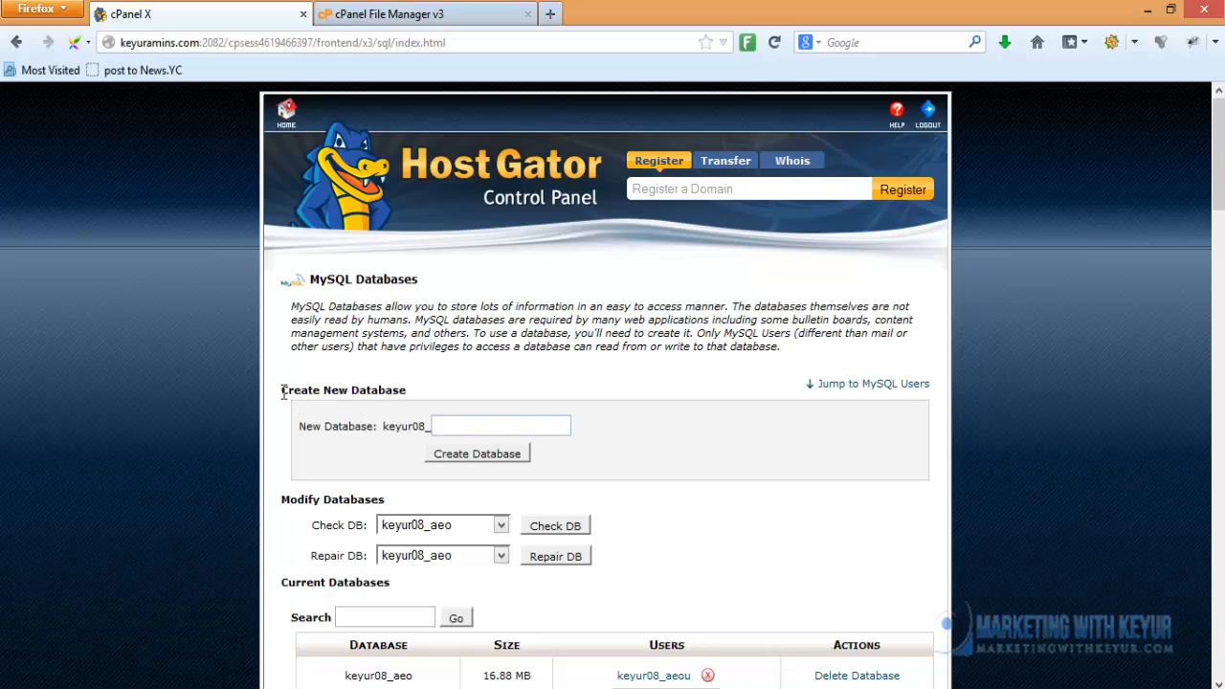
Create a new database named sample123 under Create New Database
left_click_drag(282, 389, 406, 389)
left_click(441, 398)
type("sample123")
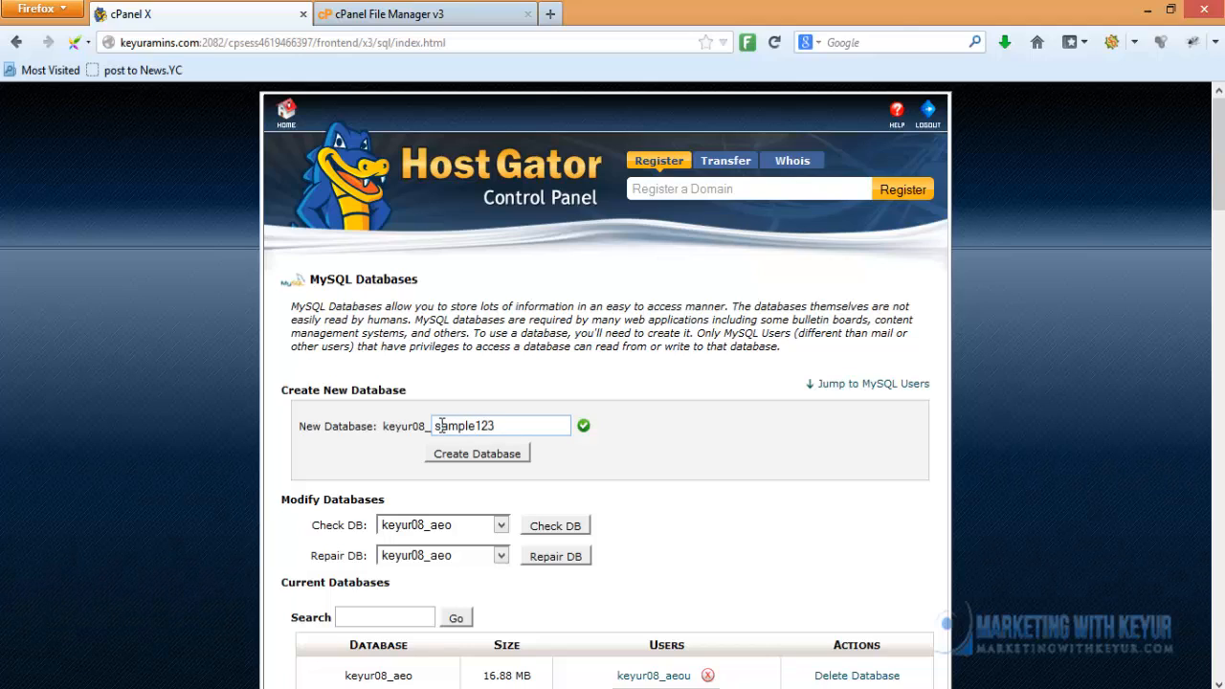
double_click(497, 426)
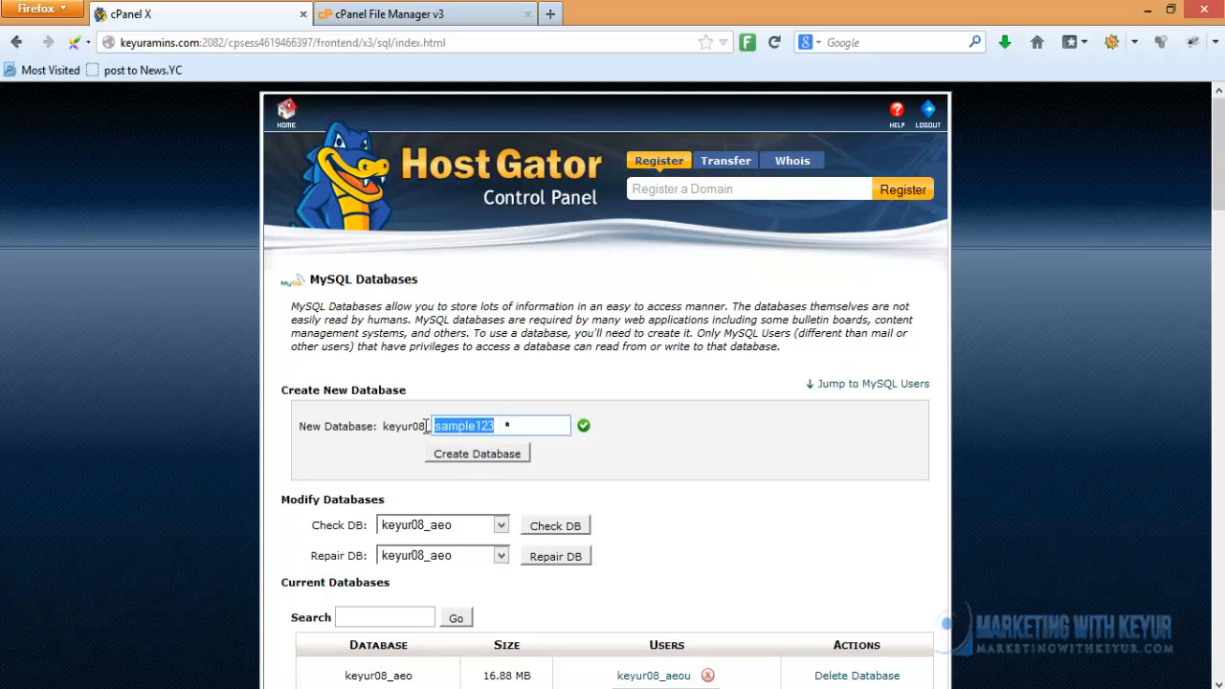
left_click(618, 427)
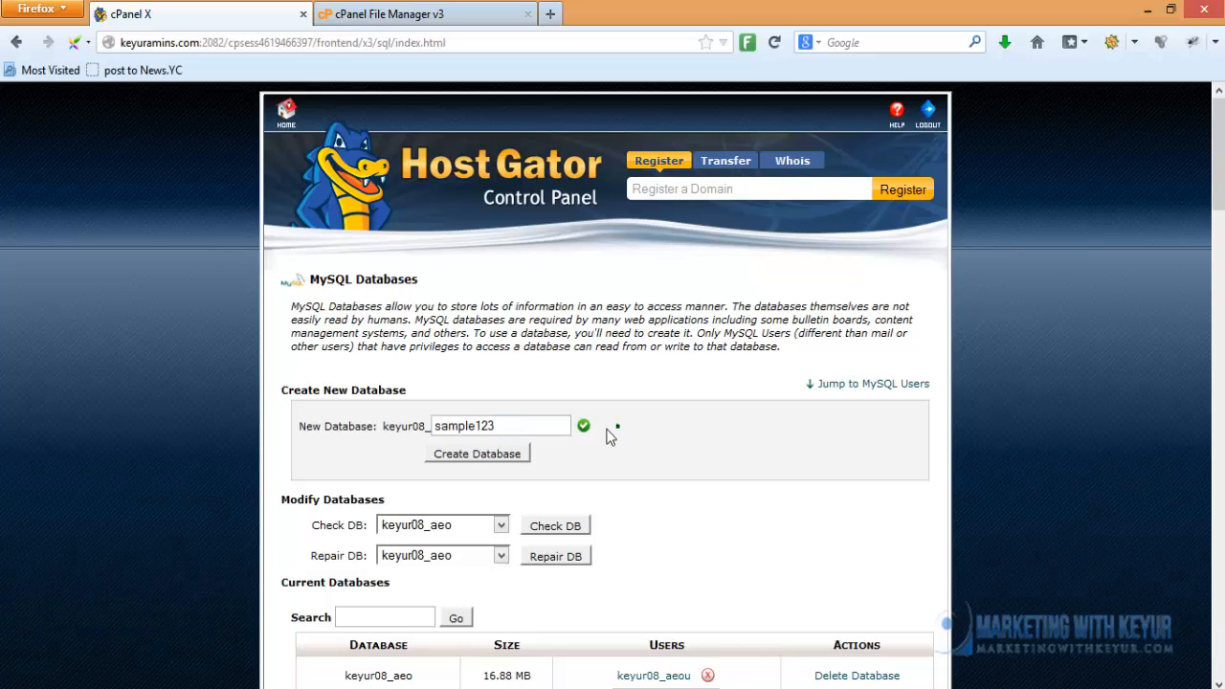
left_click(475, 456)
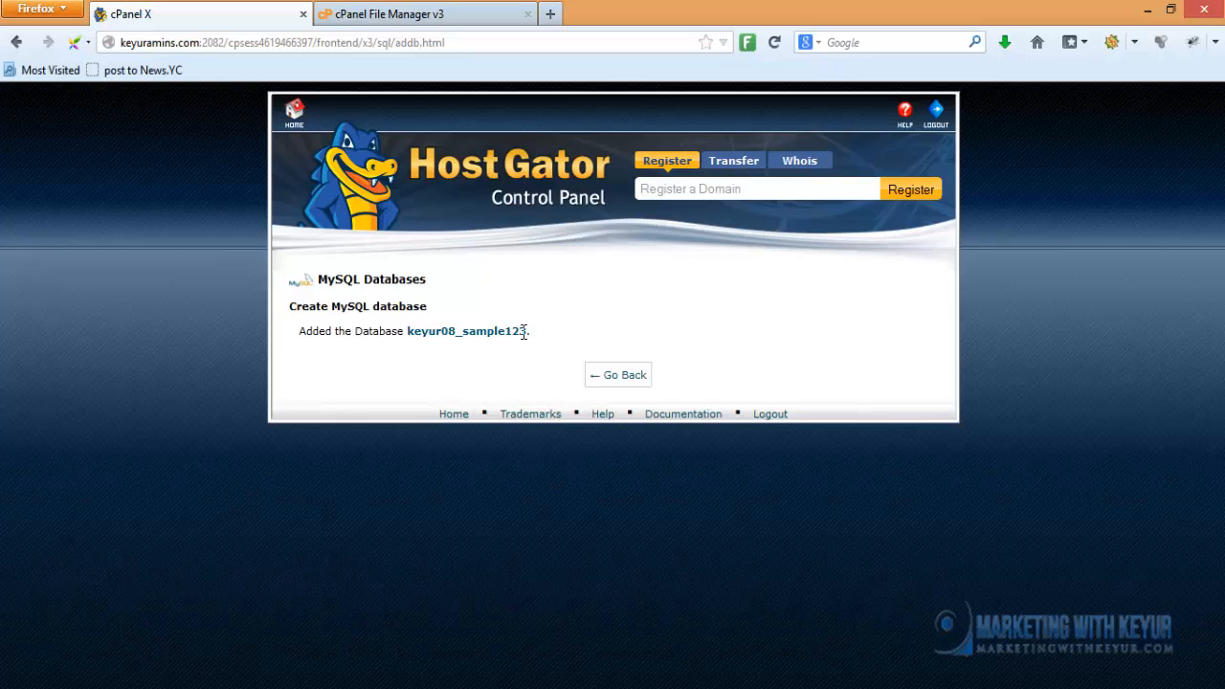
Check that keyur08_sample123 was added, then go back to MySQL Databases
left_click(613, 377)
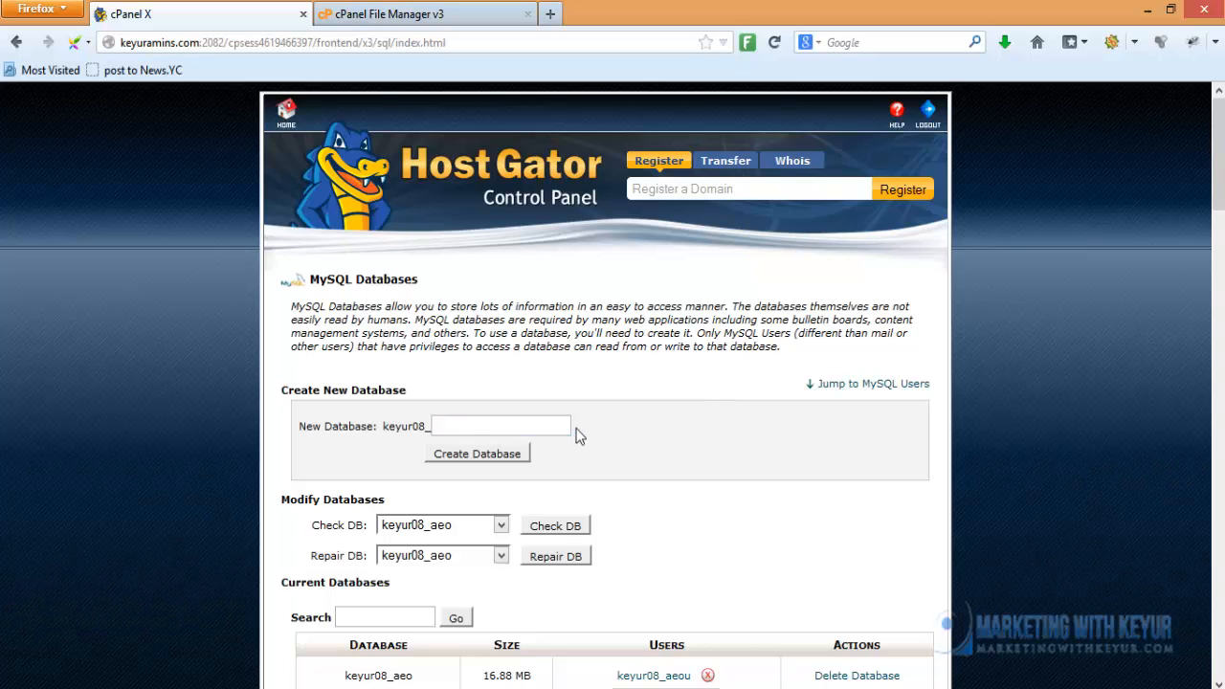
Enter sampleus as the new MySQL username under Add New User
scroll(578, 436, "down", 12)
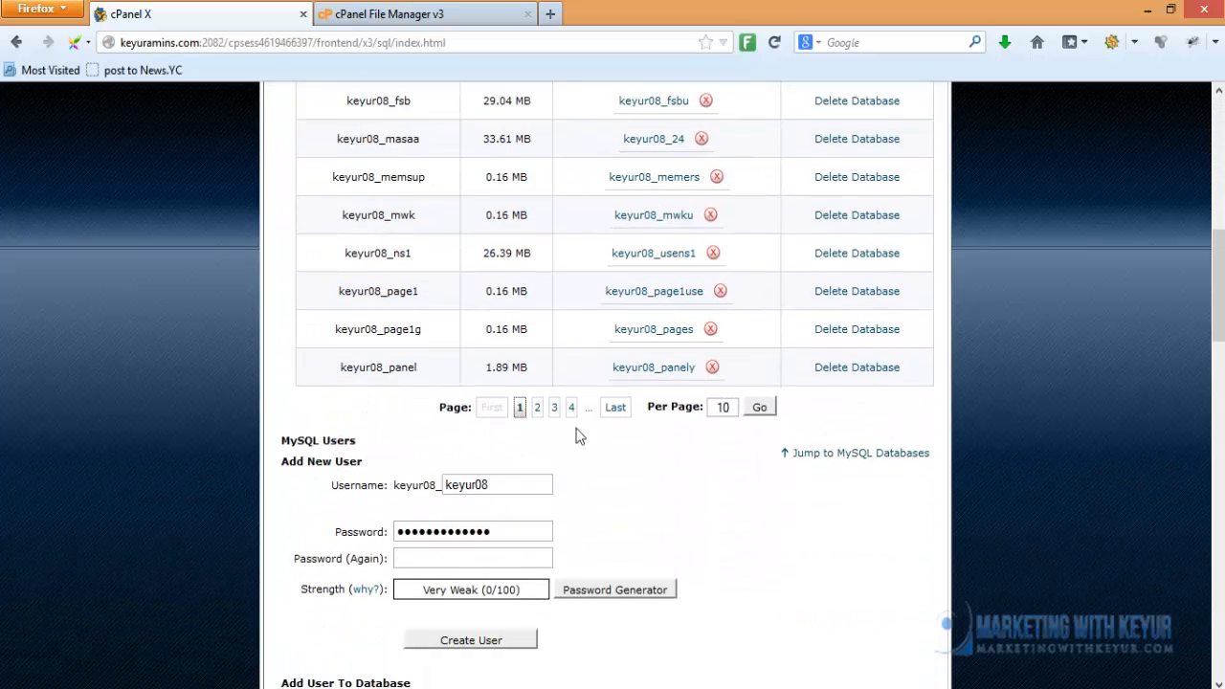
scroll(577, 436, "down", 2)
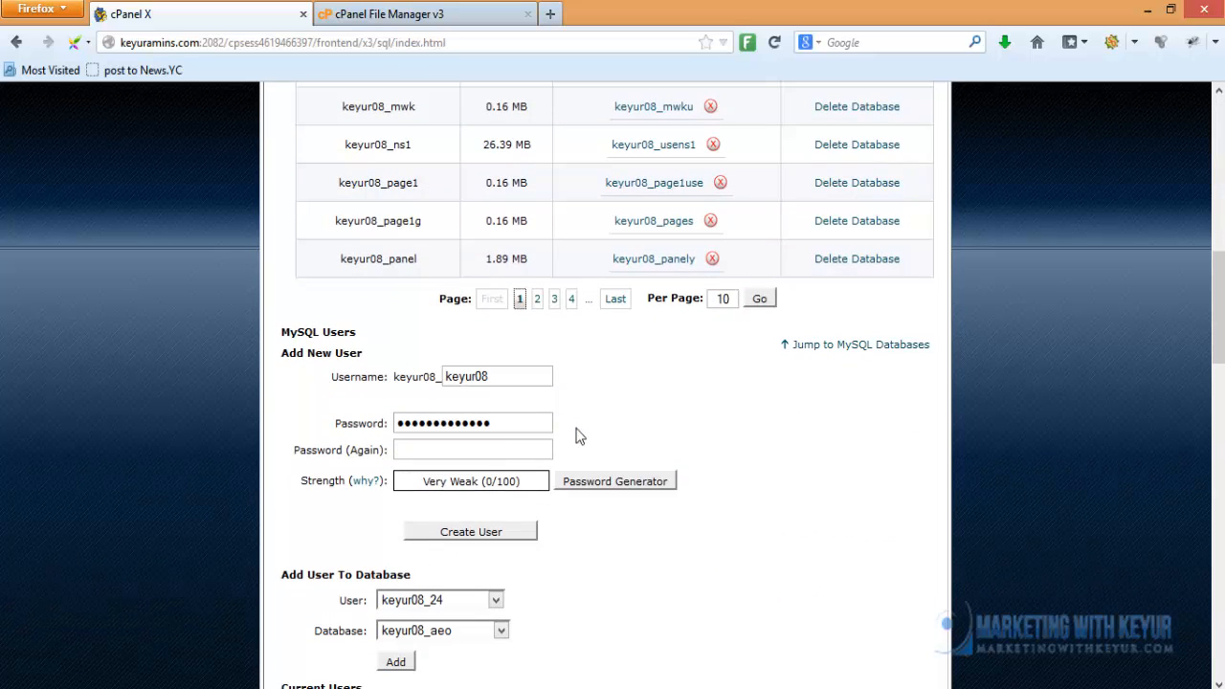
double_click(499, 376)
left_click_drag(280, 352, 363, 353)
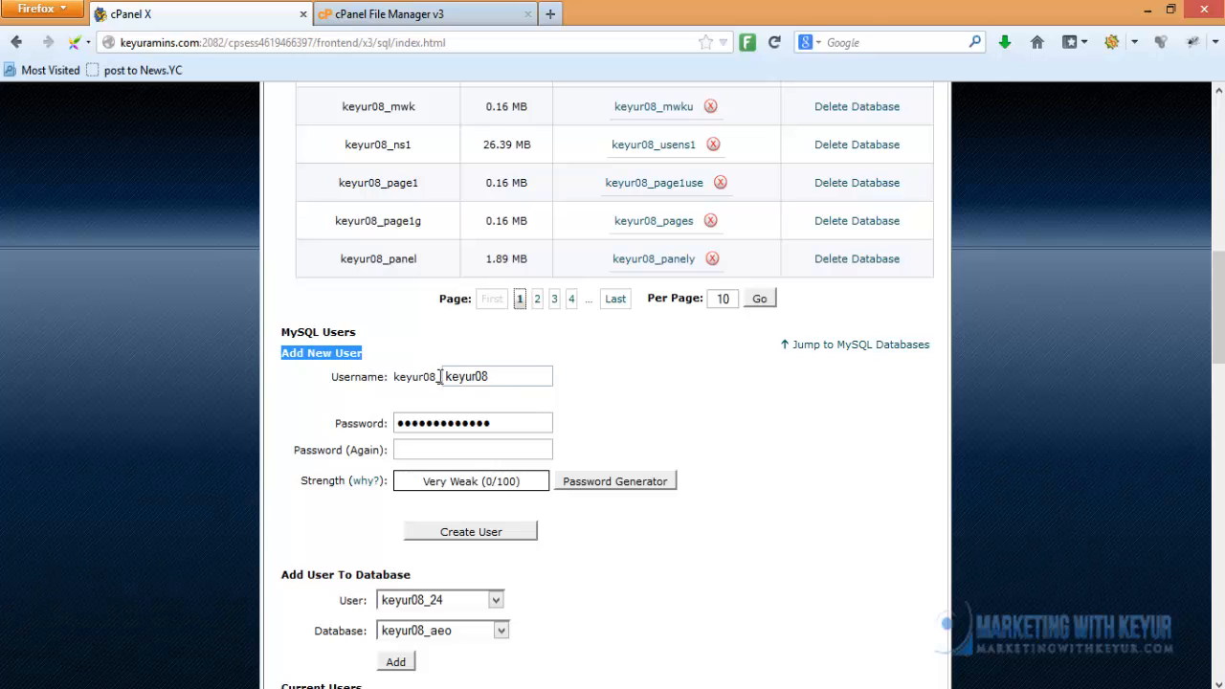
double_click(497, 378)
type("sap")
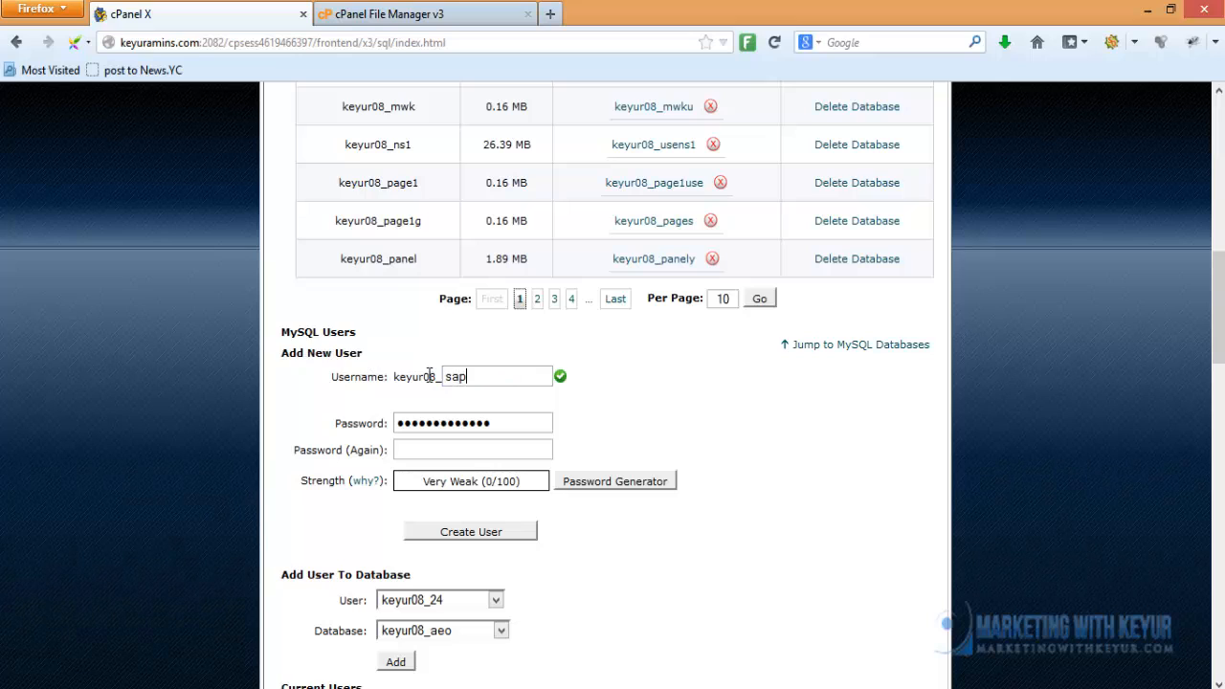
key("BackSpace")
type("mpleuser")
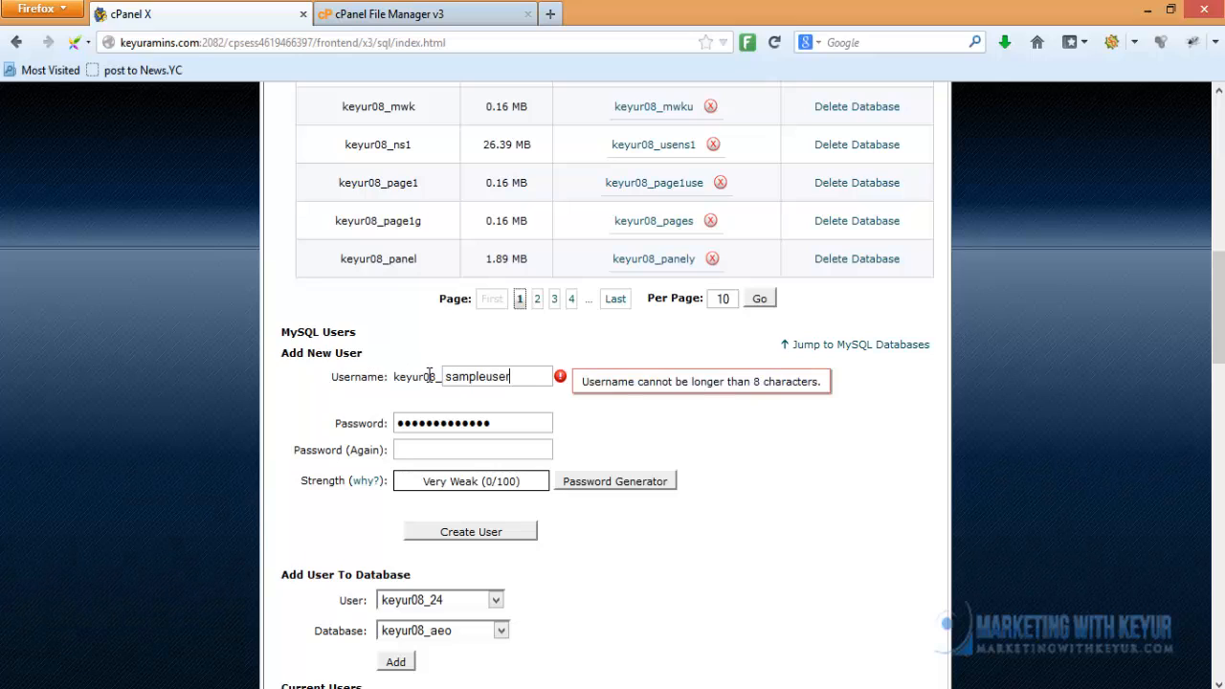
key("BackSpace")
key("BackSpace")
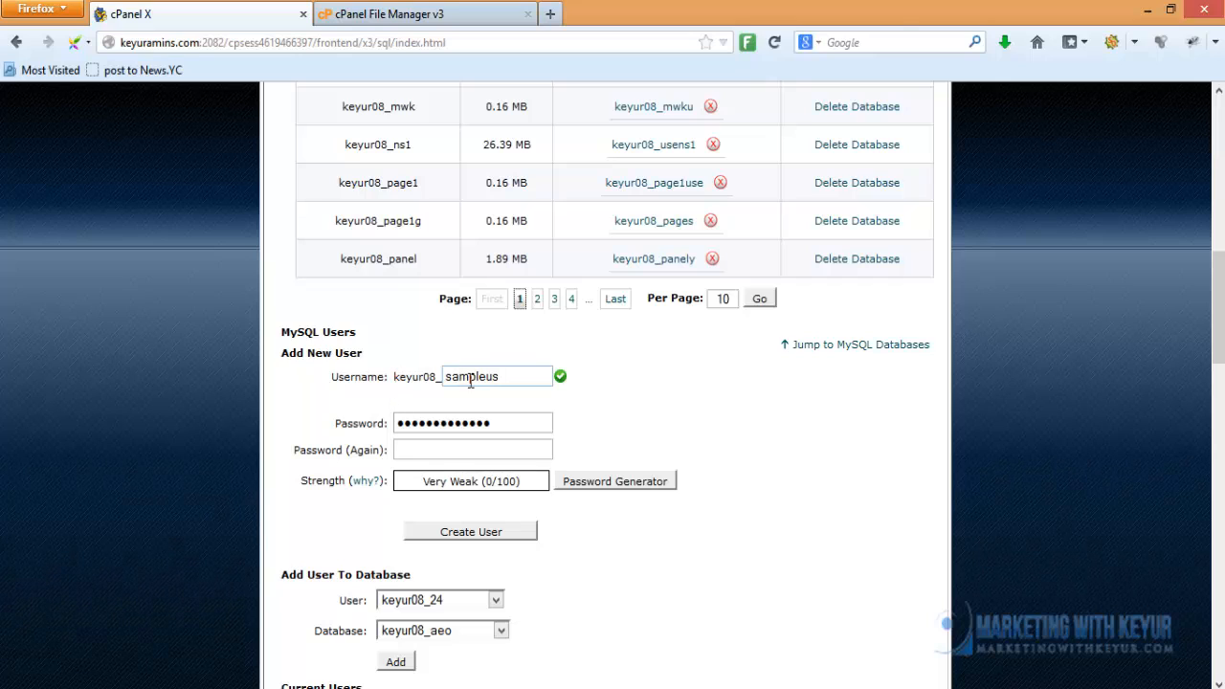
Enter the same password in Password and Password (Again), reaching Very Strong
double_click(515, 424)
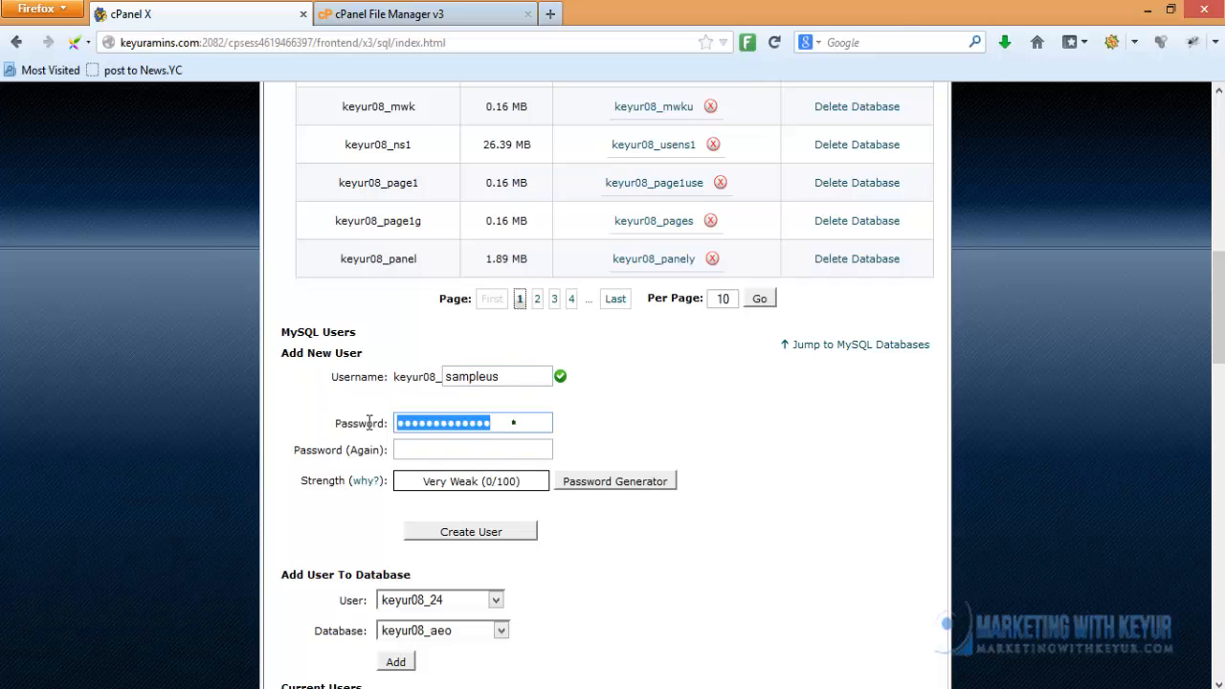
type("p")
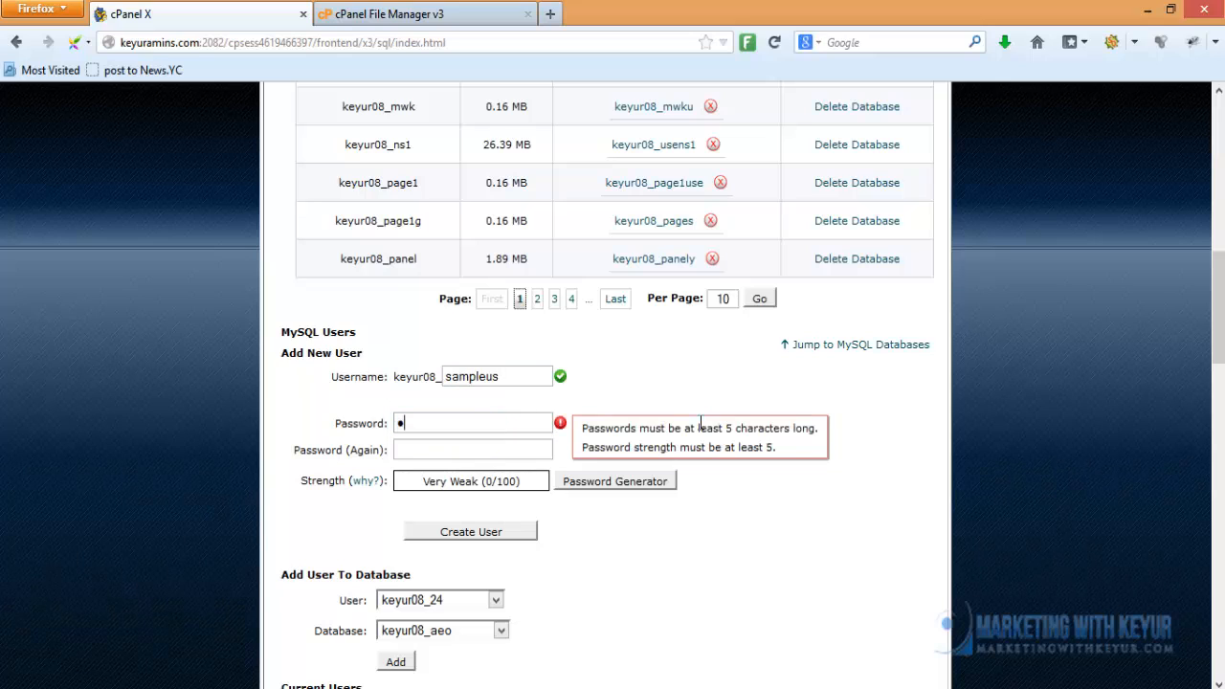
type("assword12345")
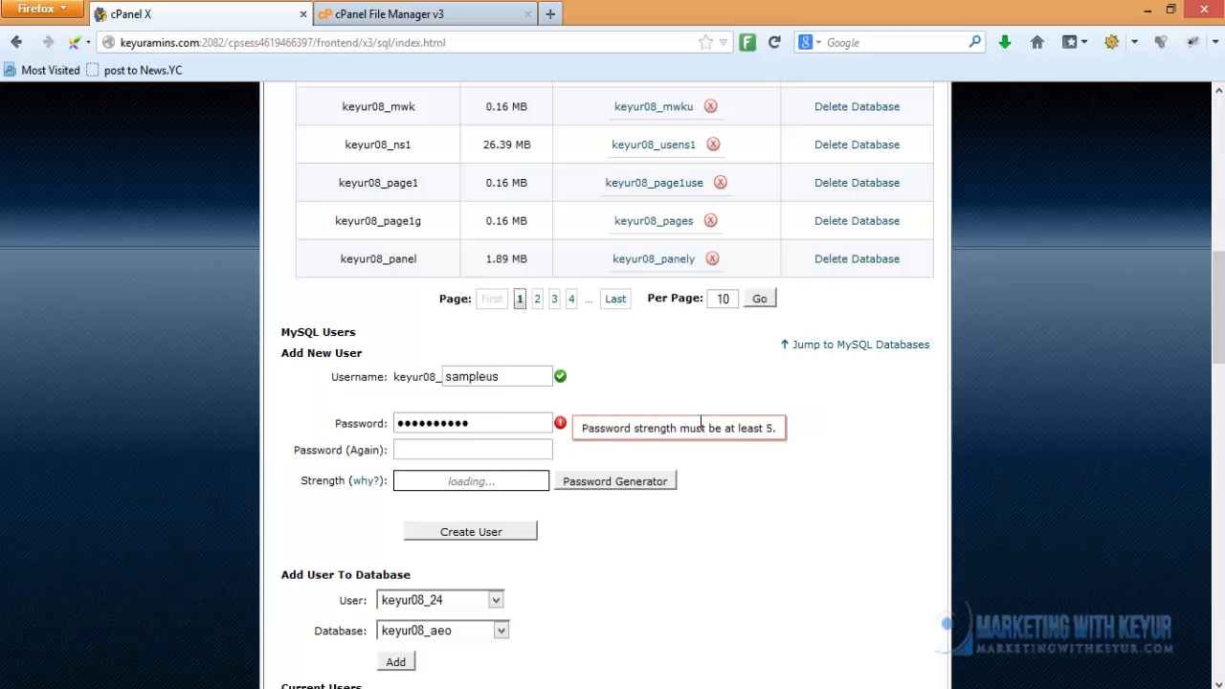
key("Tab")
type("passwo")
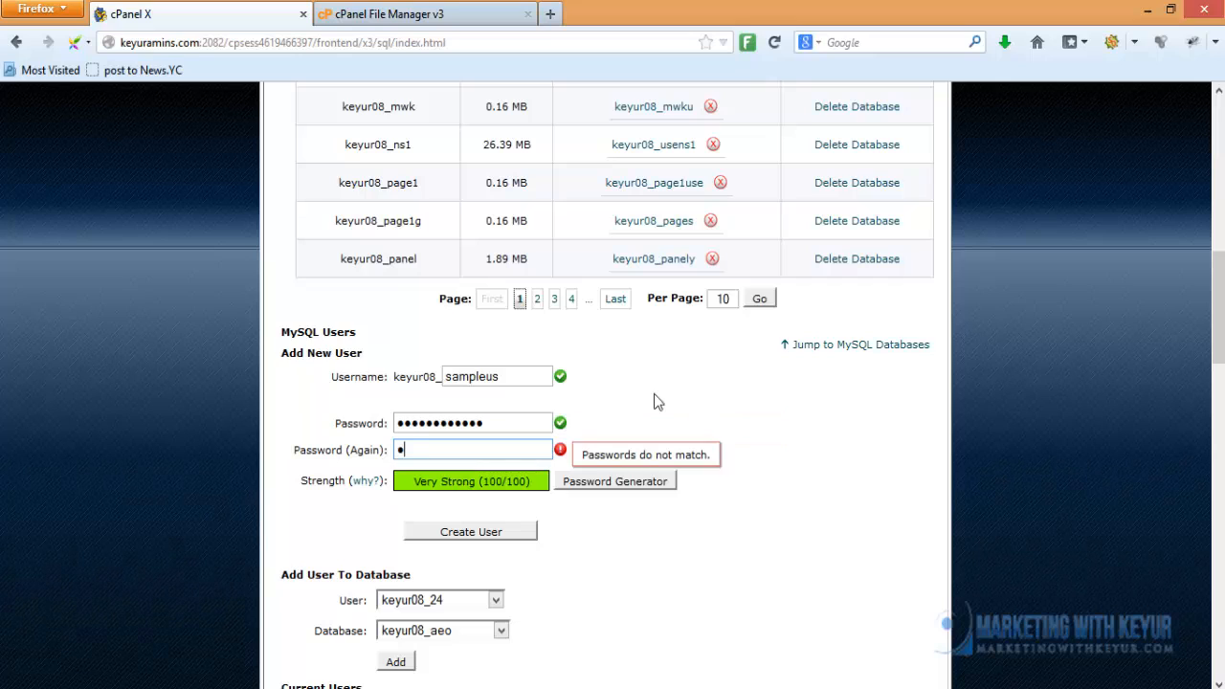
type("rd12345")
left_click(726, 472)
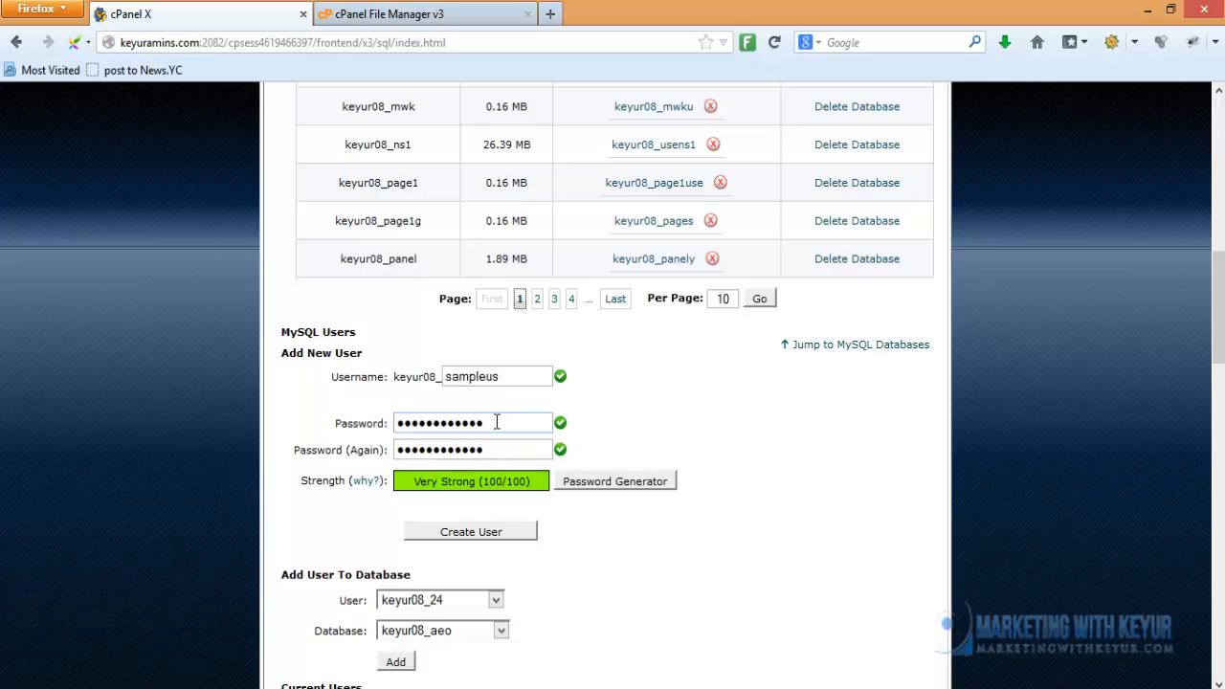
left_click(502, 451)
Create user keyur08_sampleus, dismiss the save-password prompt, and return to MySQL Databases
left_click(473, 532)
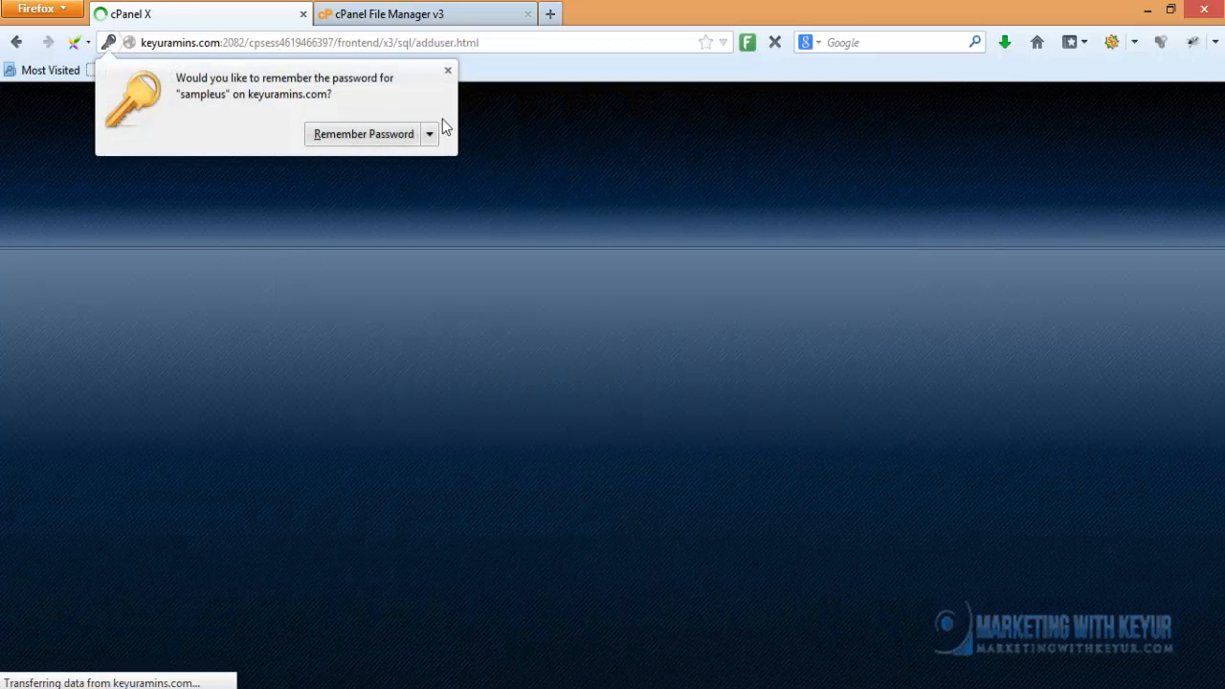
left_click(448, 71)
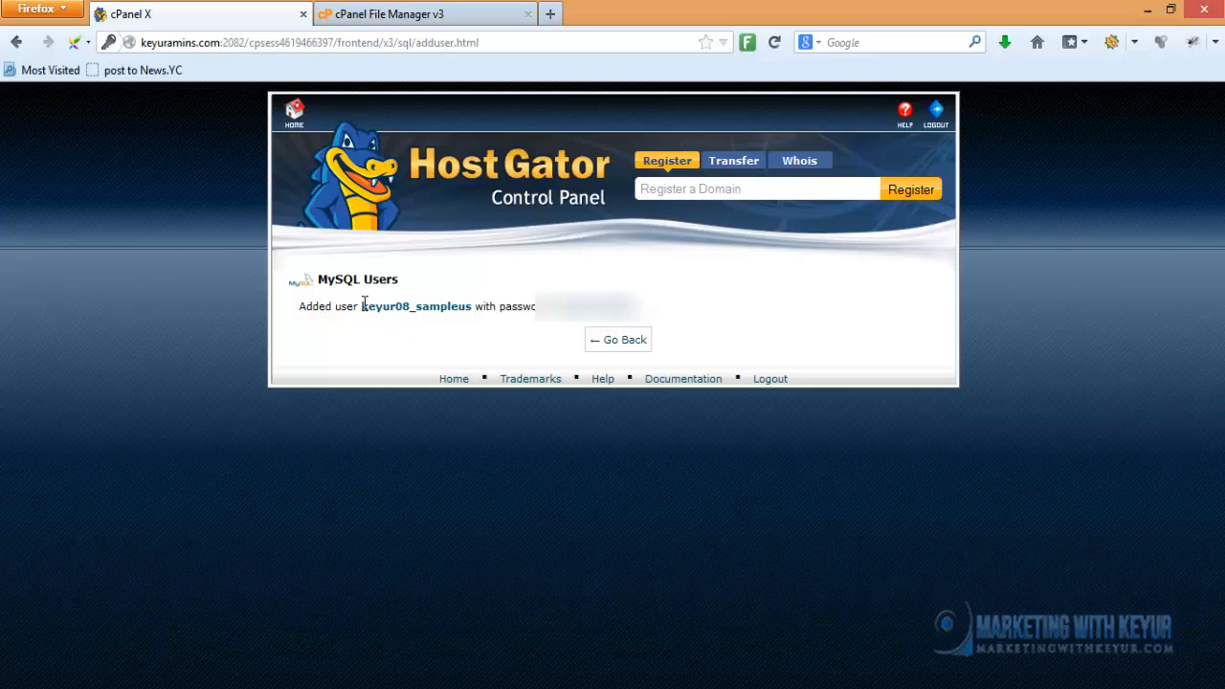
left_click_drag(361, 307, 471, 303)
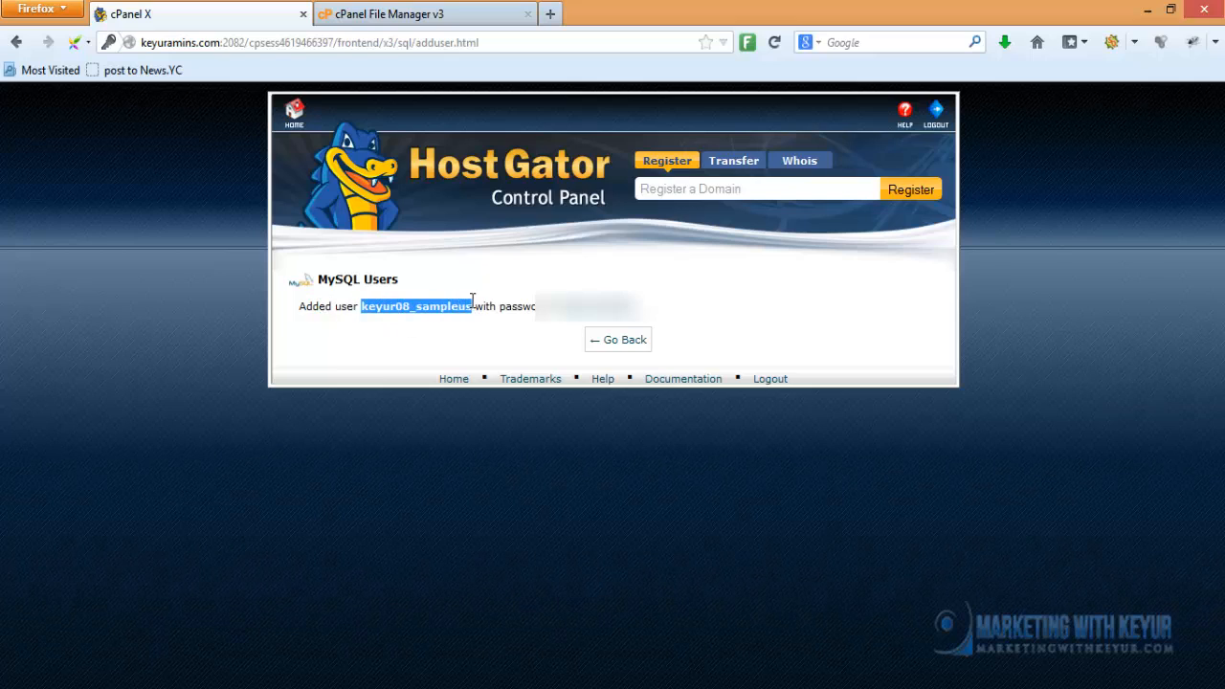
left_click(481, 323)
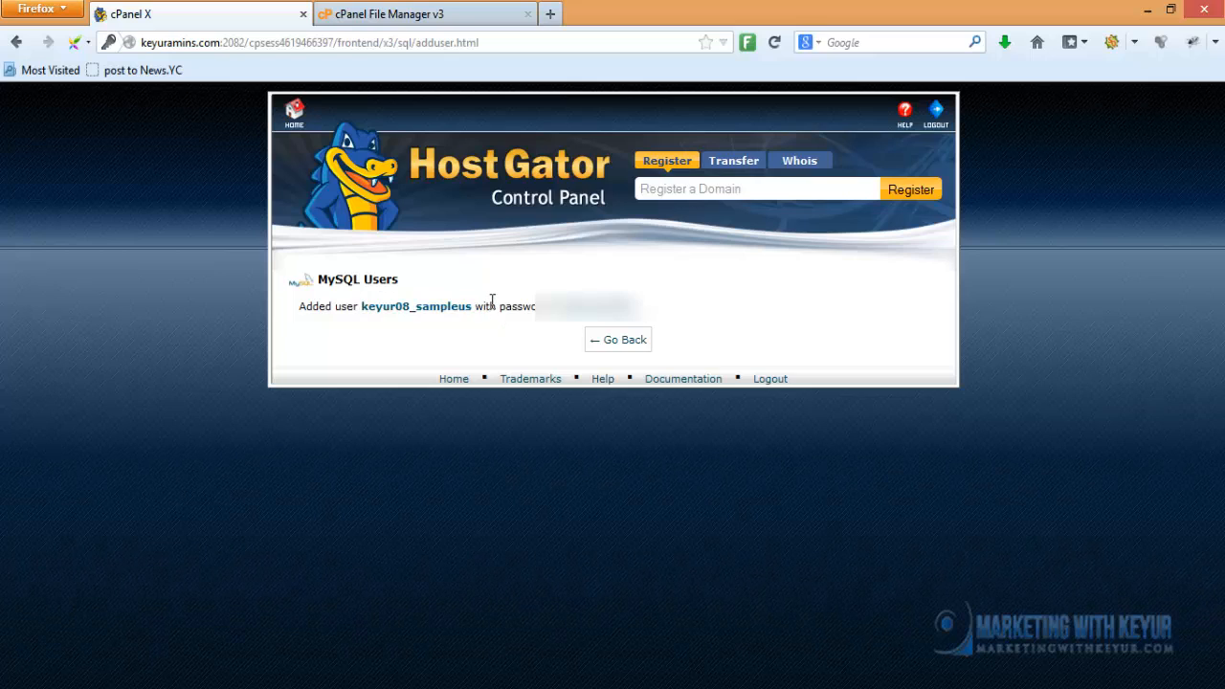
left_click(625, 342)
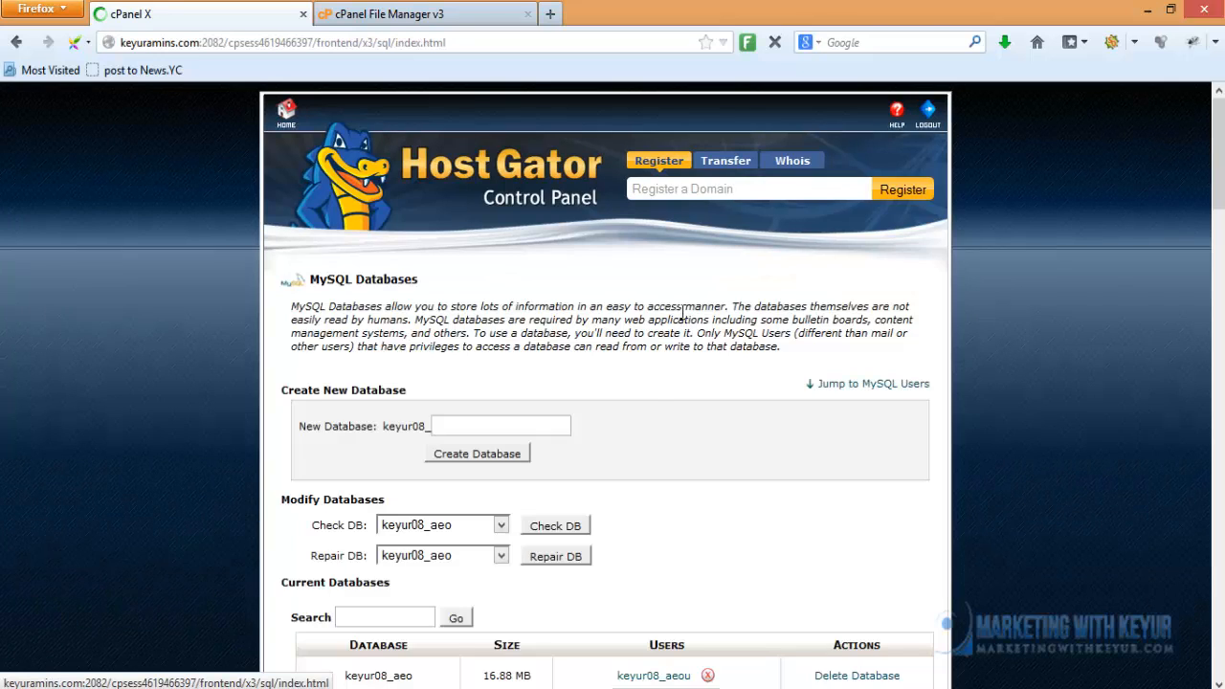
Add user keyur08_sampleus to database keyur08_sample123 under Add User To Database
scroll(645, 398, "down", 12)
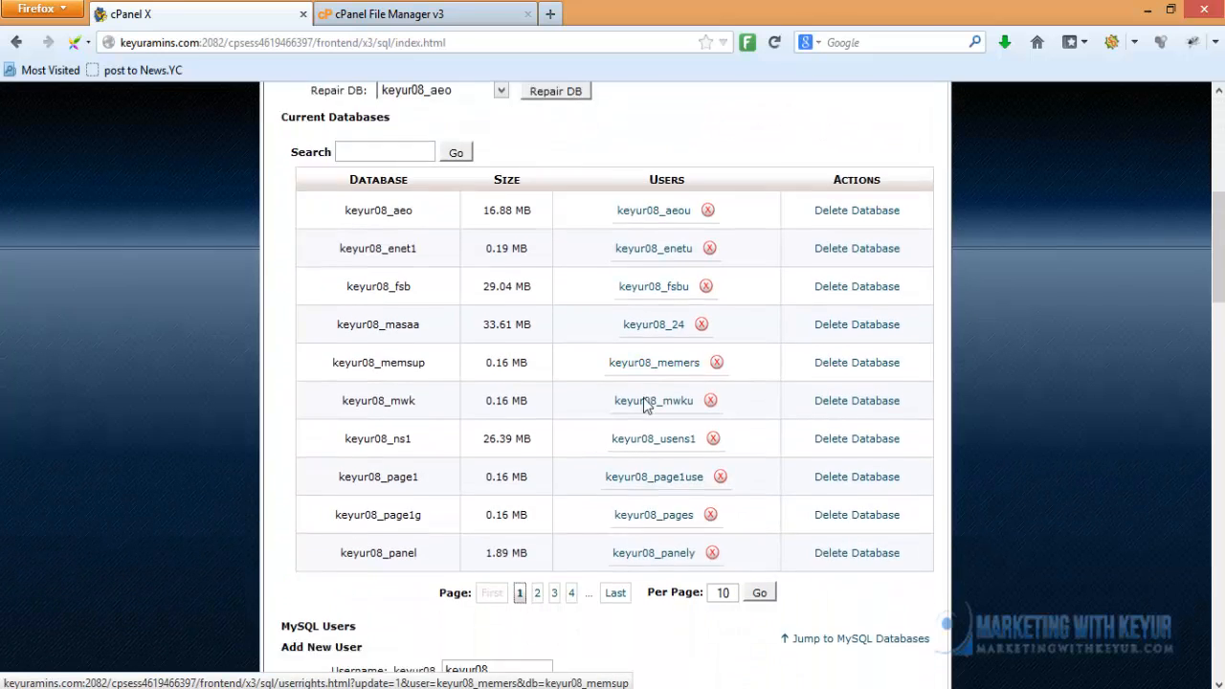
scroll(643, 406, "down", 2)
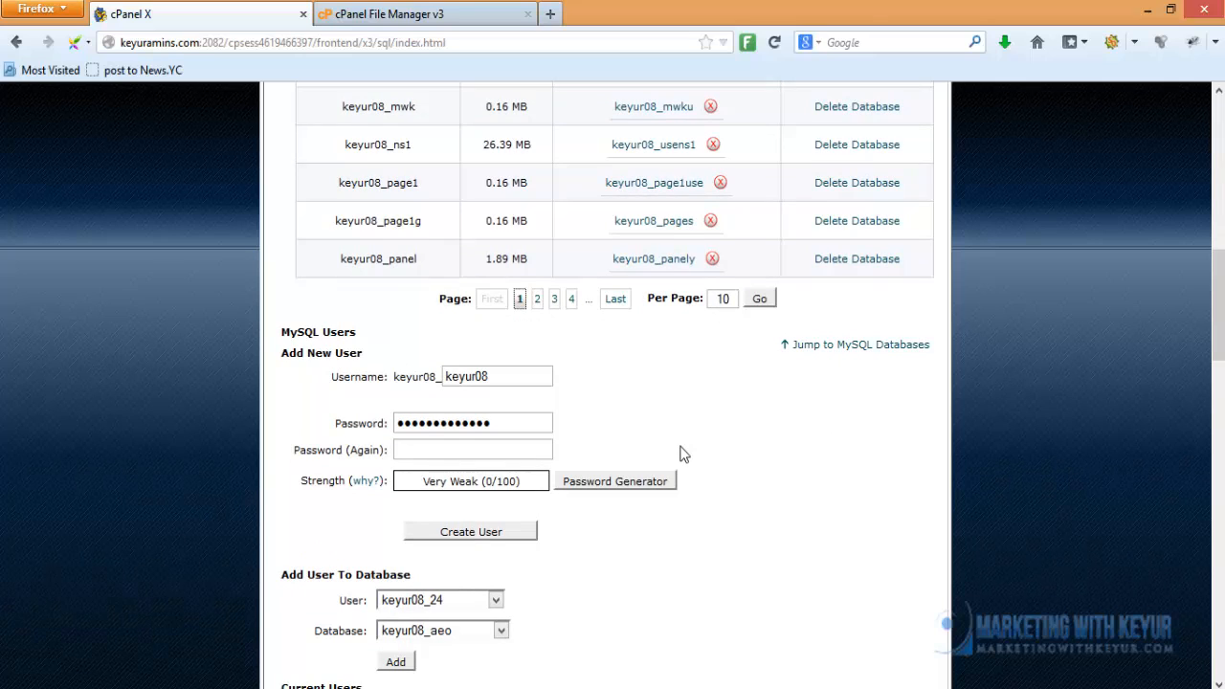
scroll(682, 454, "down", 4)
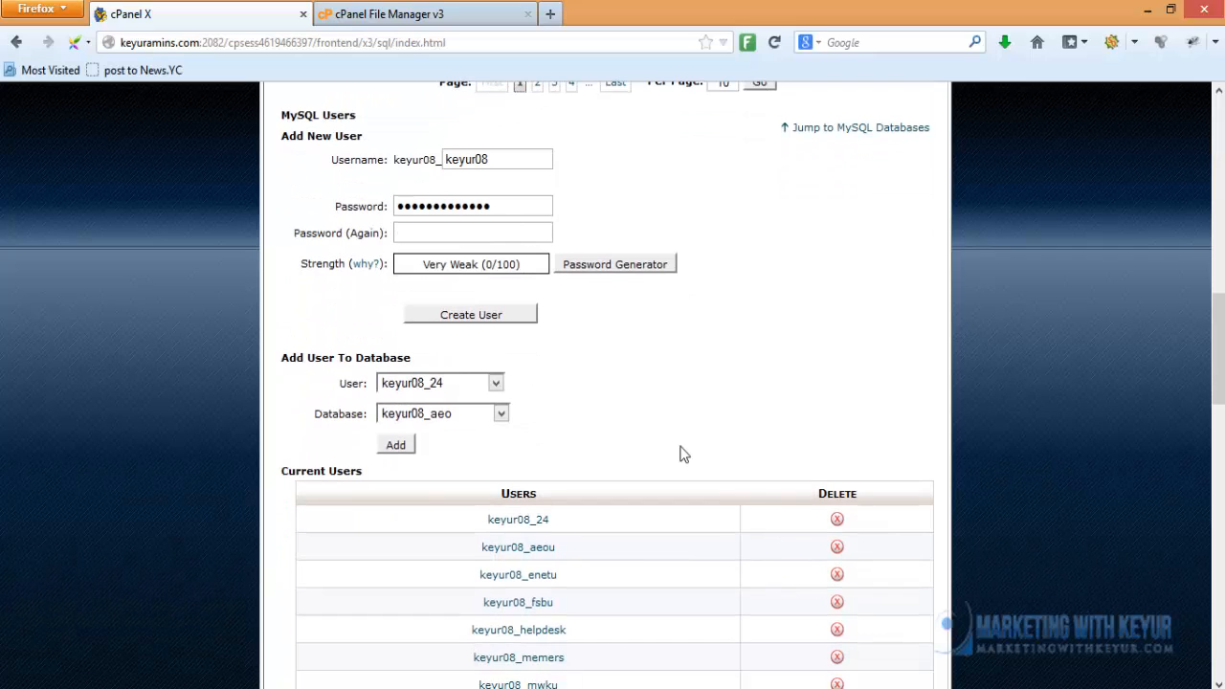
scroll(683, 454, "up", 2)
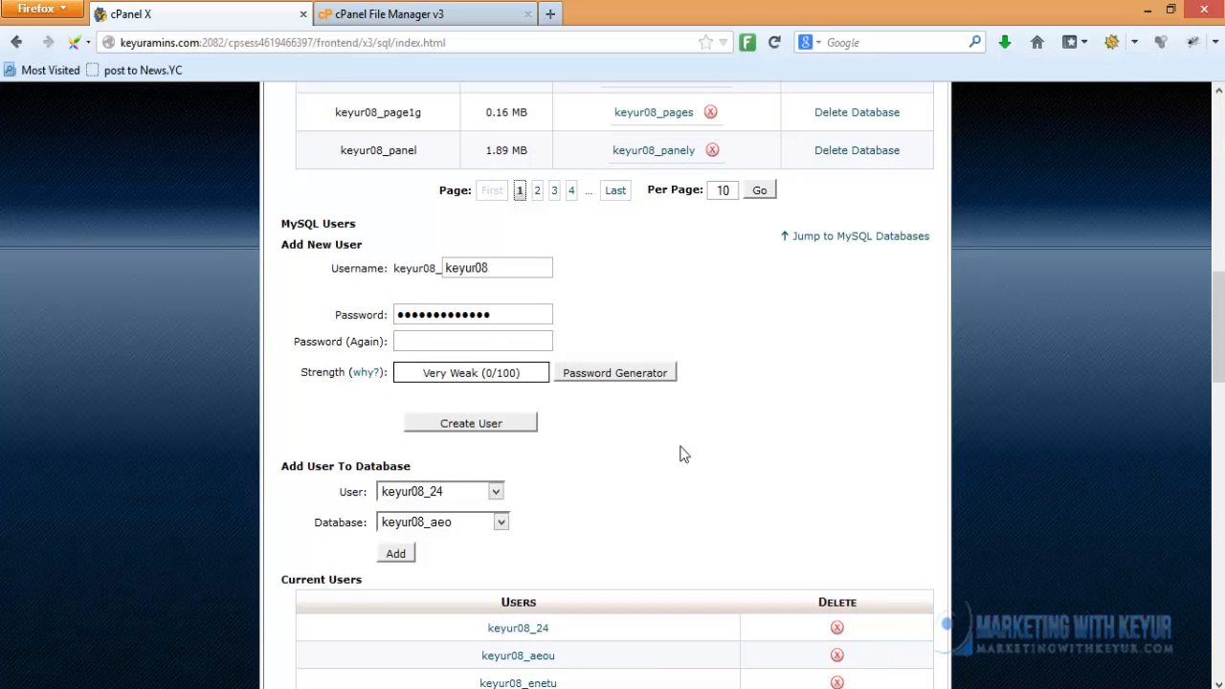
left_click(418, 492)
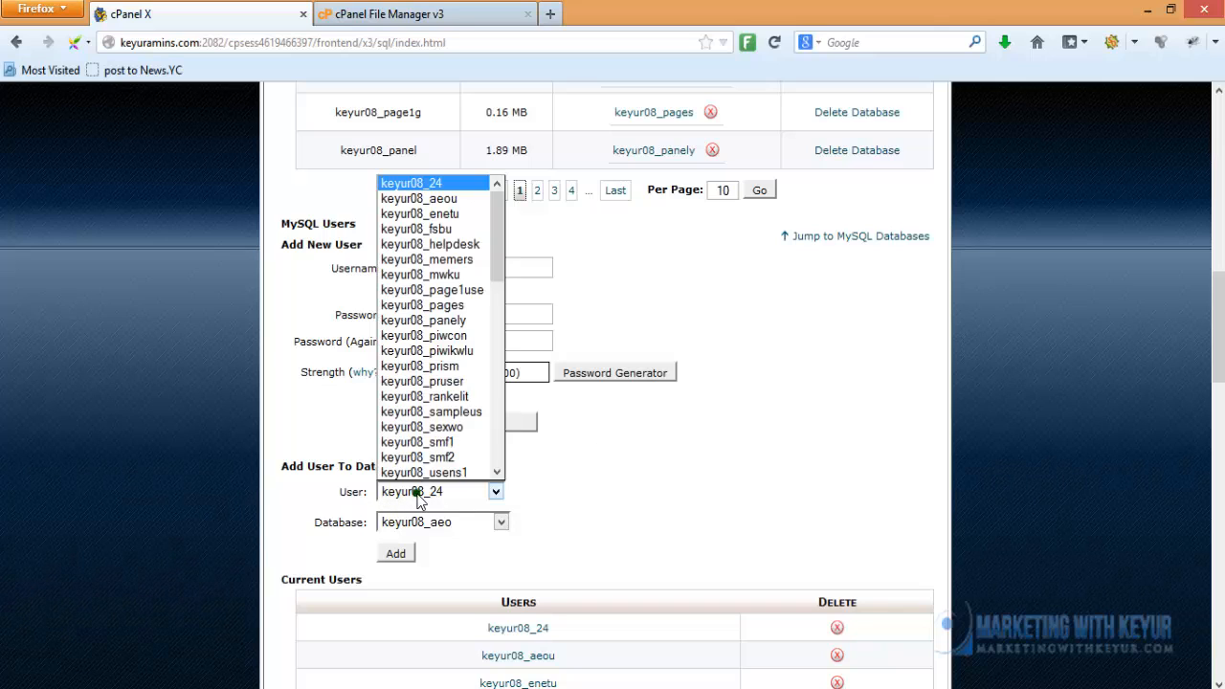
left_click(458, 413)
left_click(433, 524)
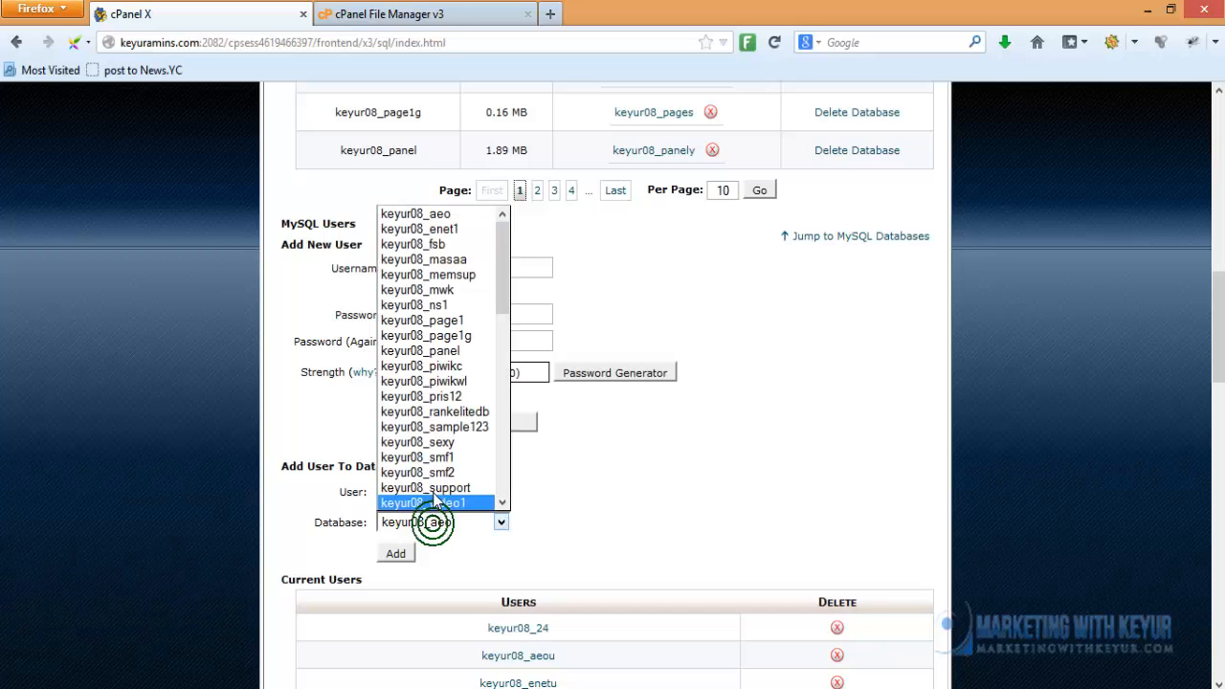
left_click(455, 428)
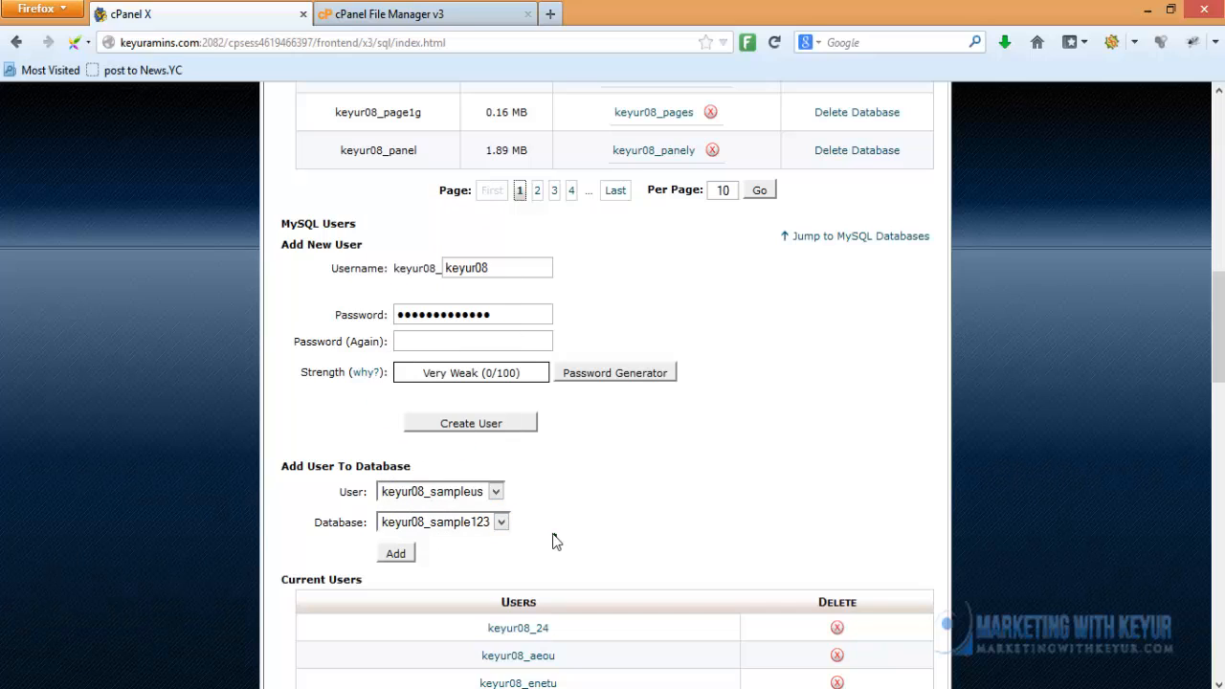
left_click(399, 557)
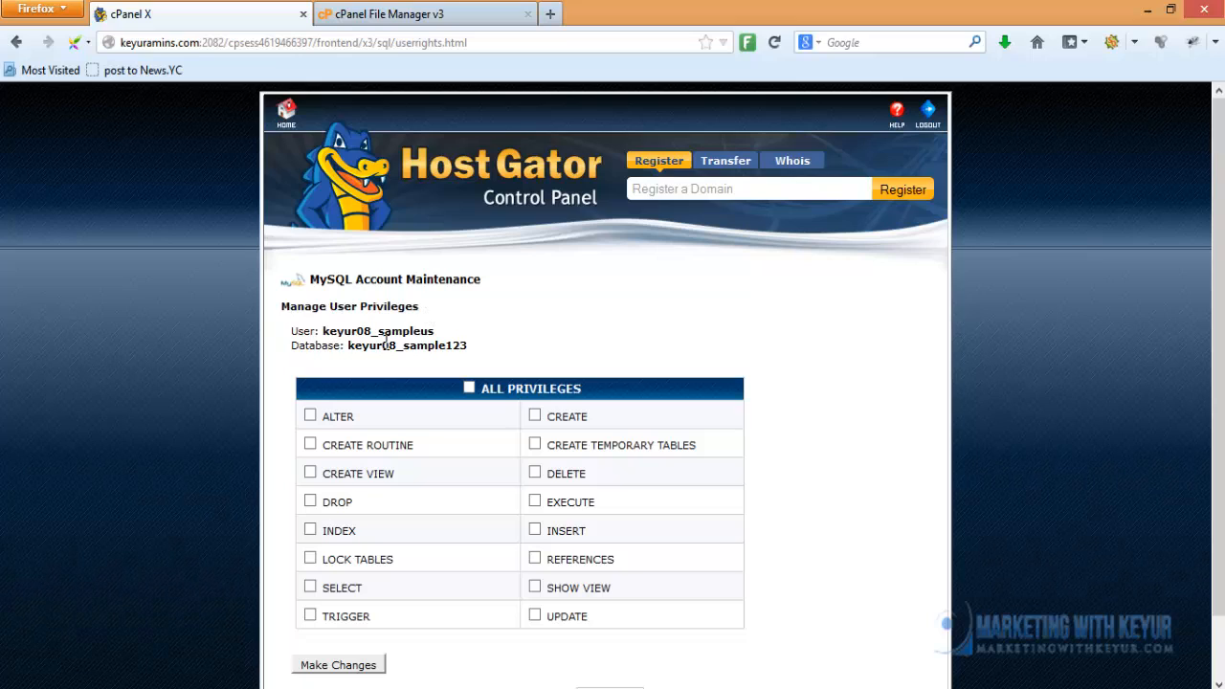
Grant keyur08_sampleus ALL PRIVILEGES on keyur08_sample123 and save the changes
left_click(469, 390)
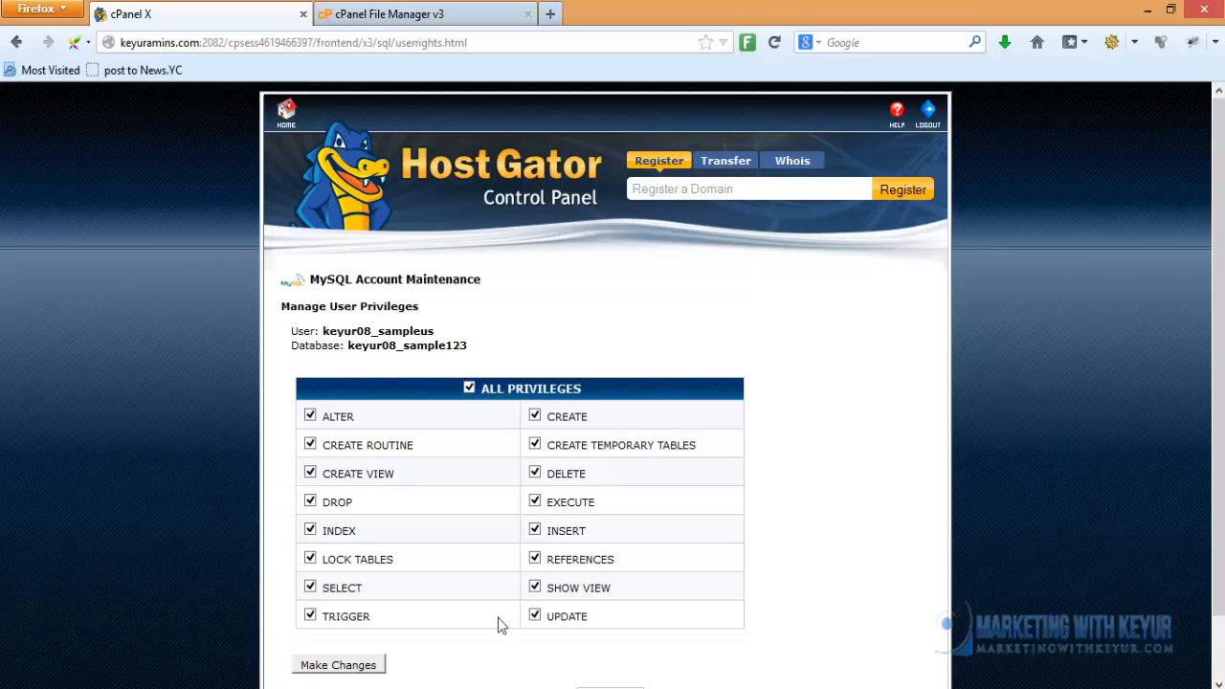
scroll(785, 446, "down", 1)
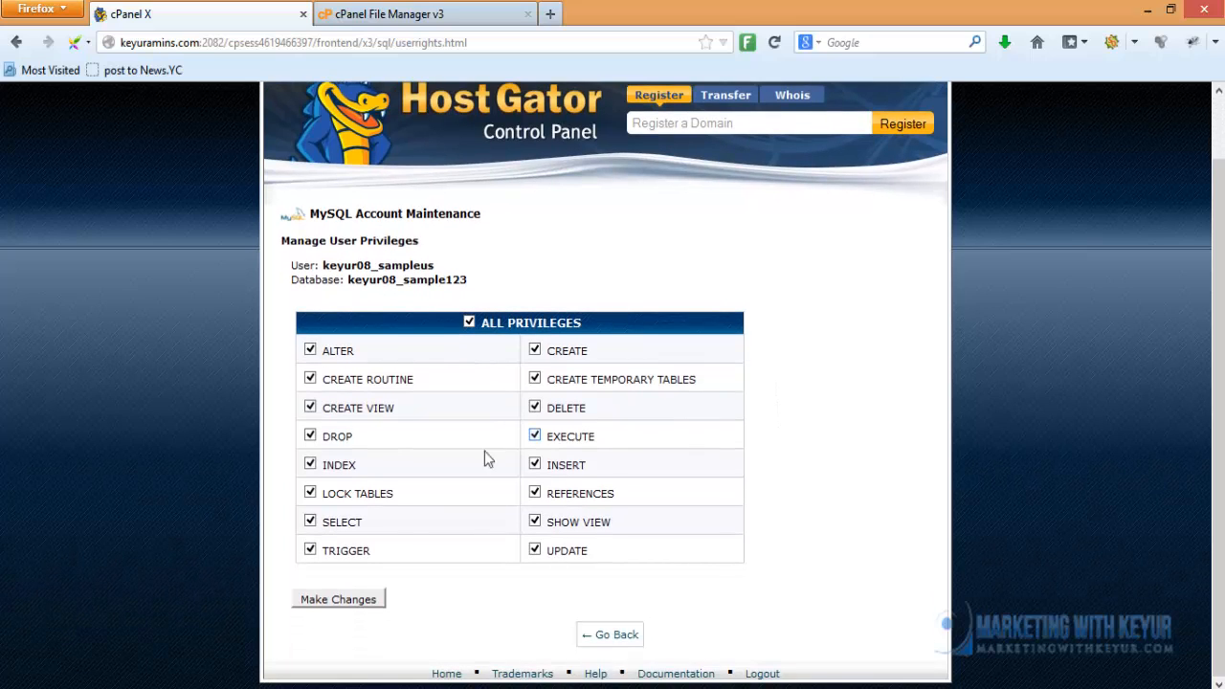
left_click(353, 600)
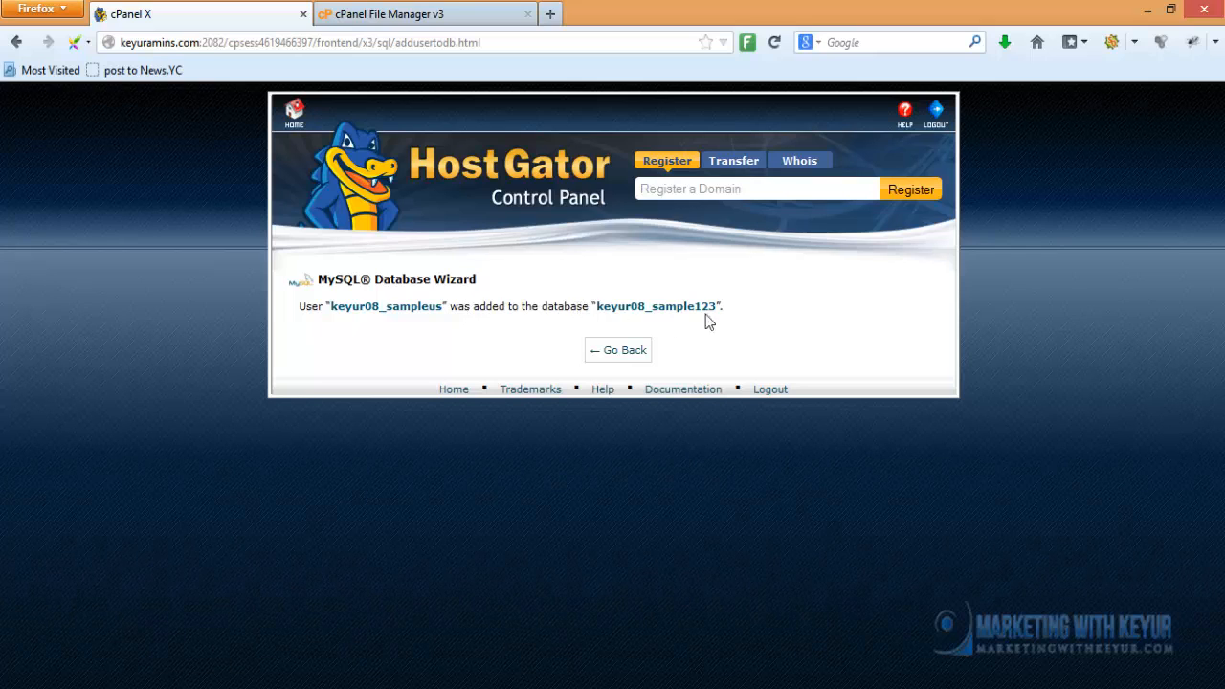
left_click(620, 351)
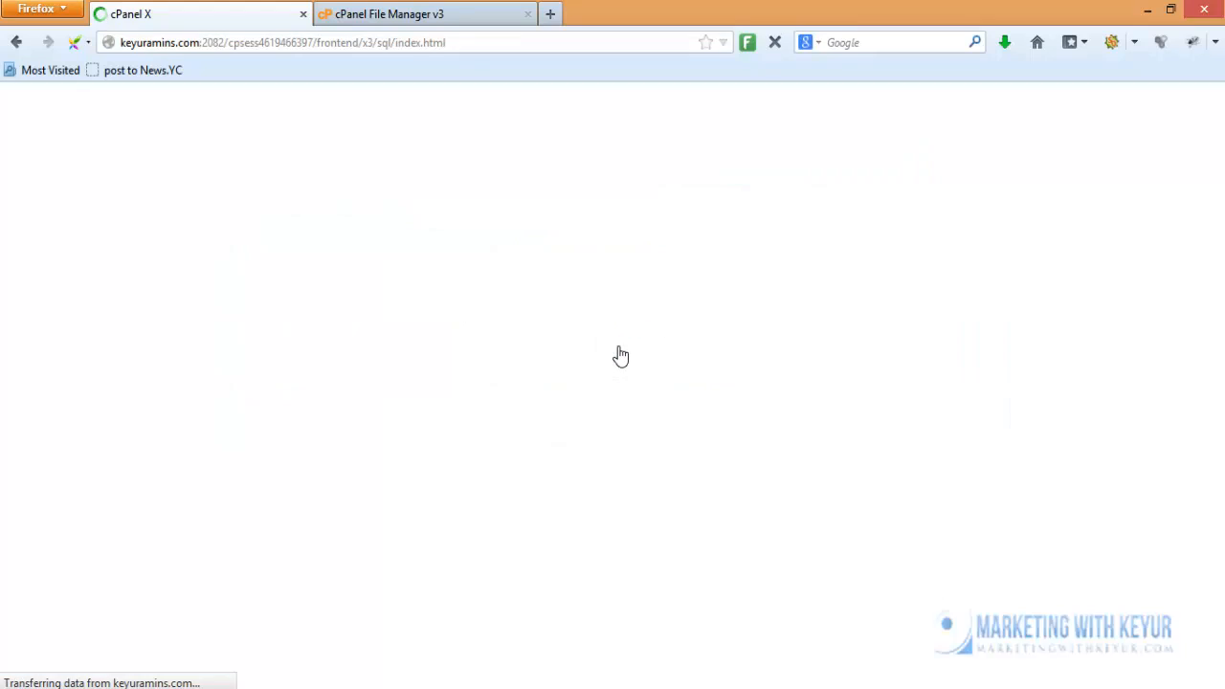